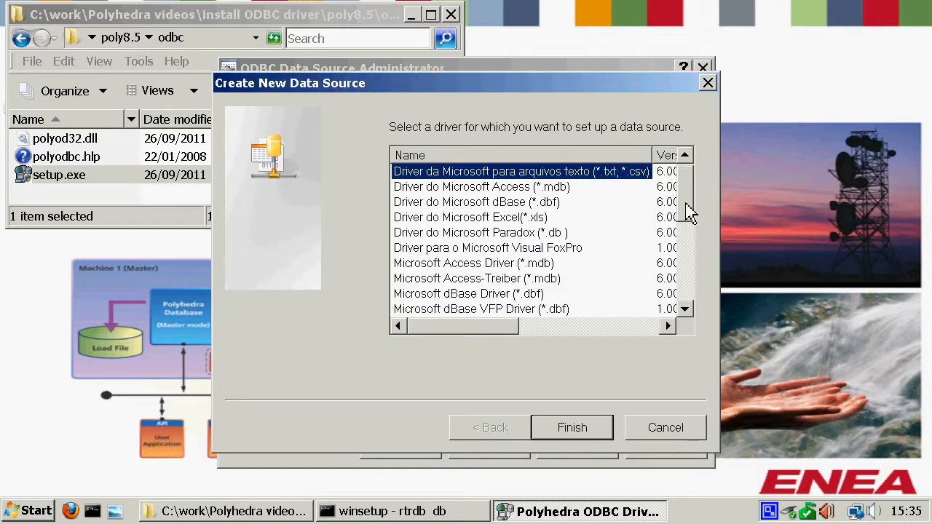
Create a user data source named local with the Polyhedra 32-bit Driver and data service 8001
drag(687, 209, 692, 289)
click(448, 284)
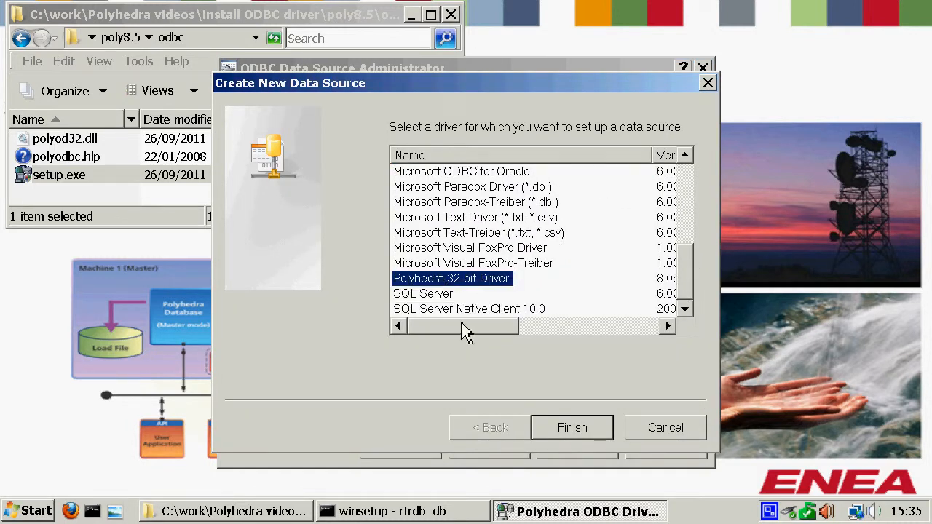
click(573, 428)
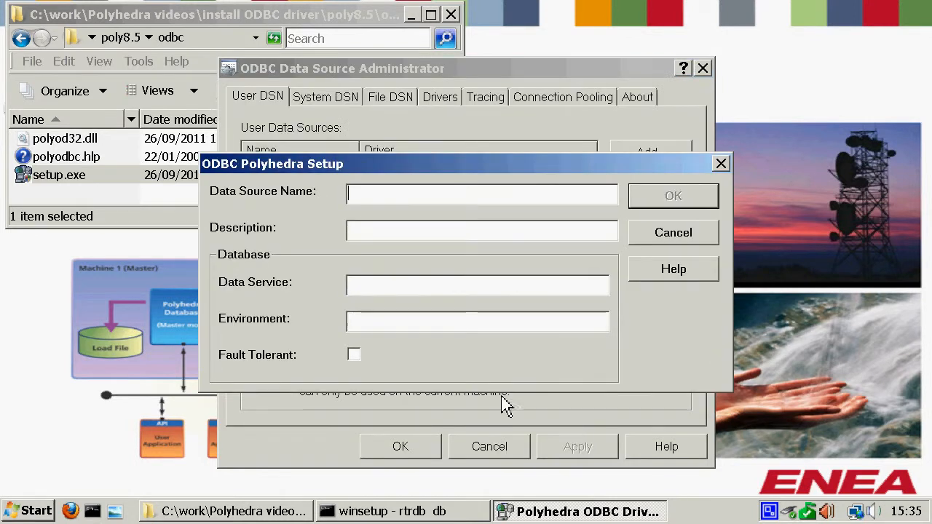
click(368, 292)
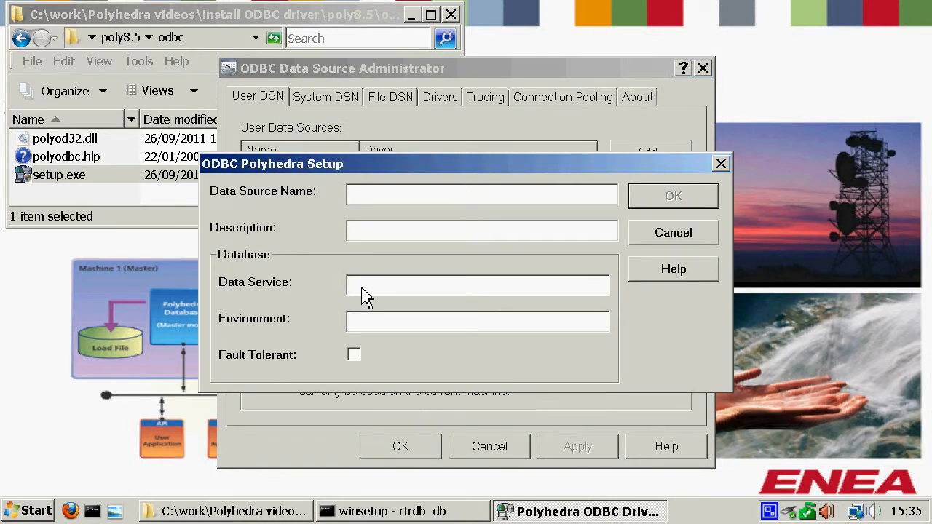
text(8000)
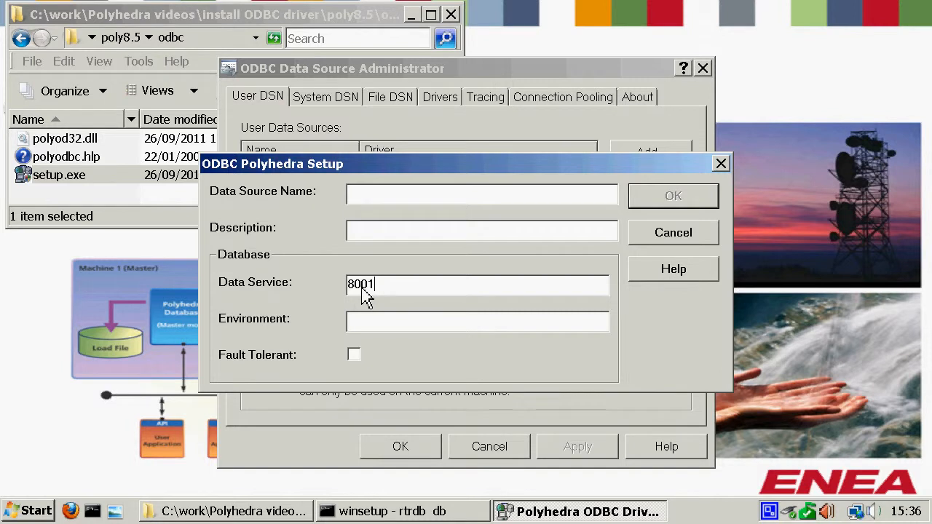
click(373, 201)
text(local)
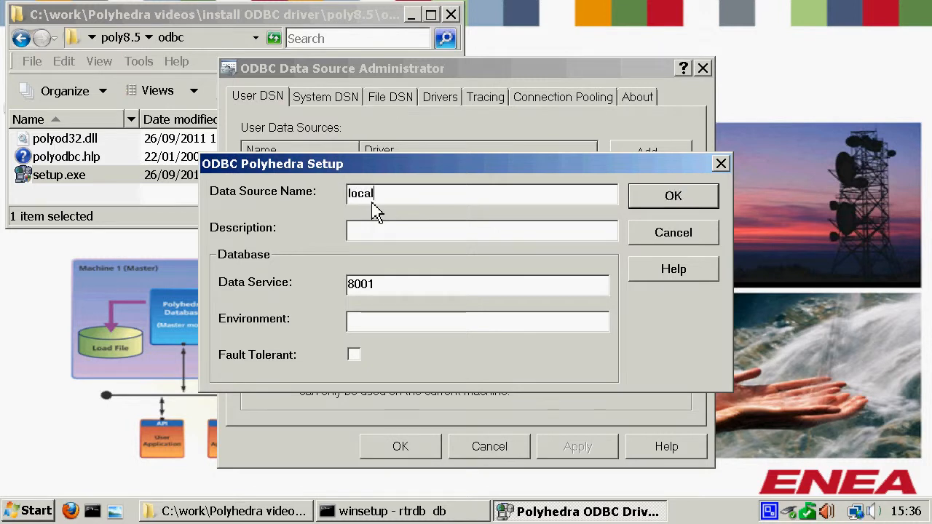
click(676, 204)
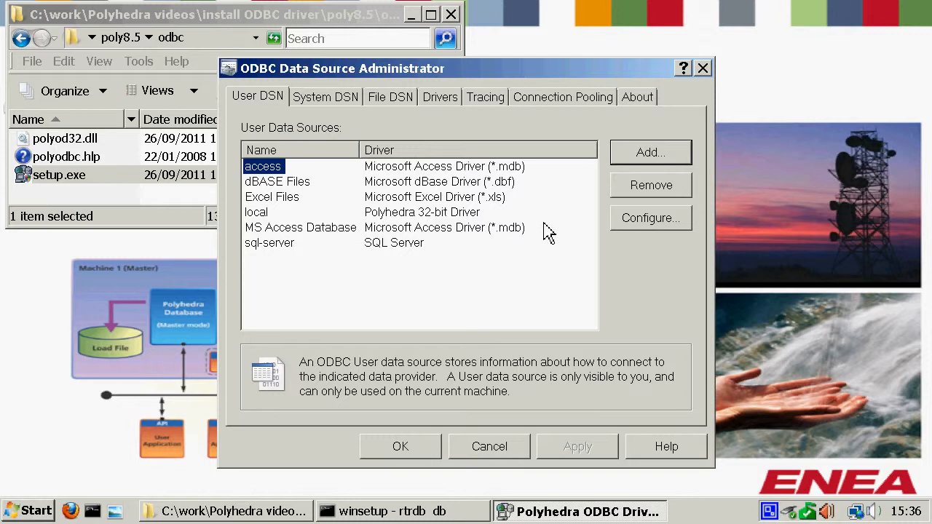
Add a Polyhedra 32-bit Driver data source named remote with data service 192.168.1.1:8001
click(639, 153)
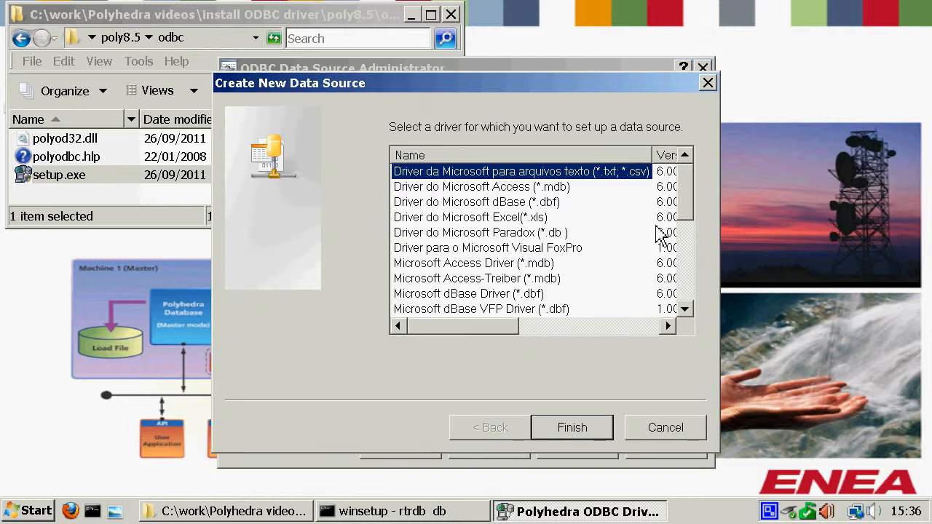
drag(691, 216, 689, 308)
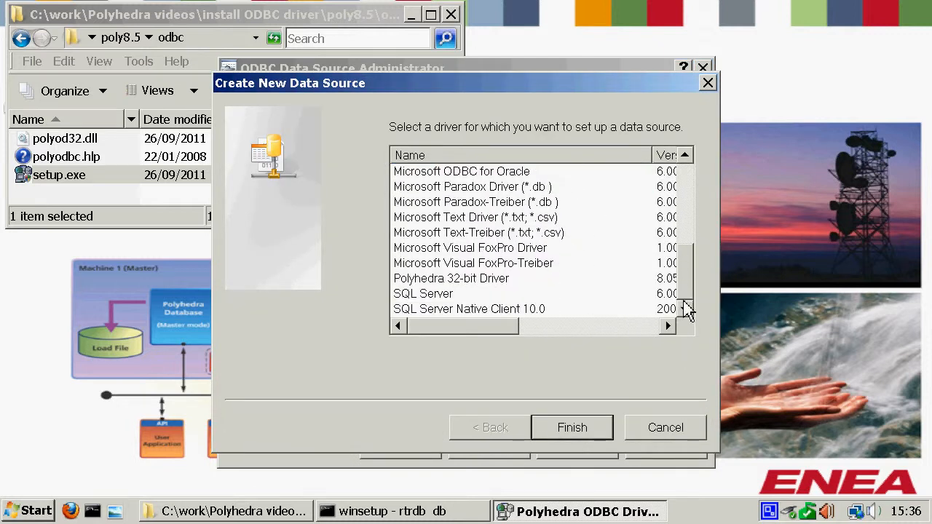
click(474, 280)
click(579, 431)
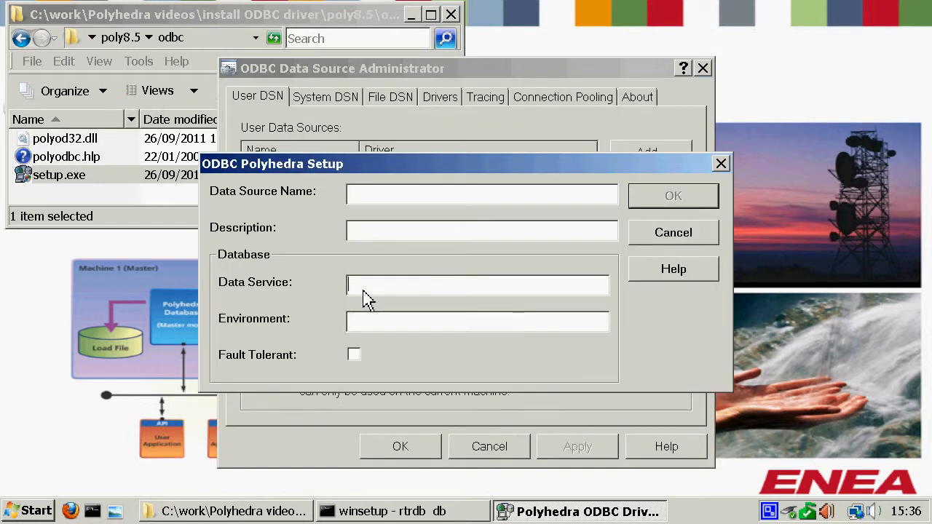
text(192.168.1.1:8001)
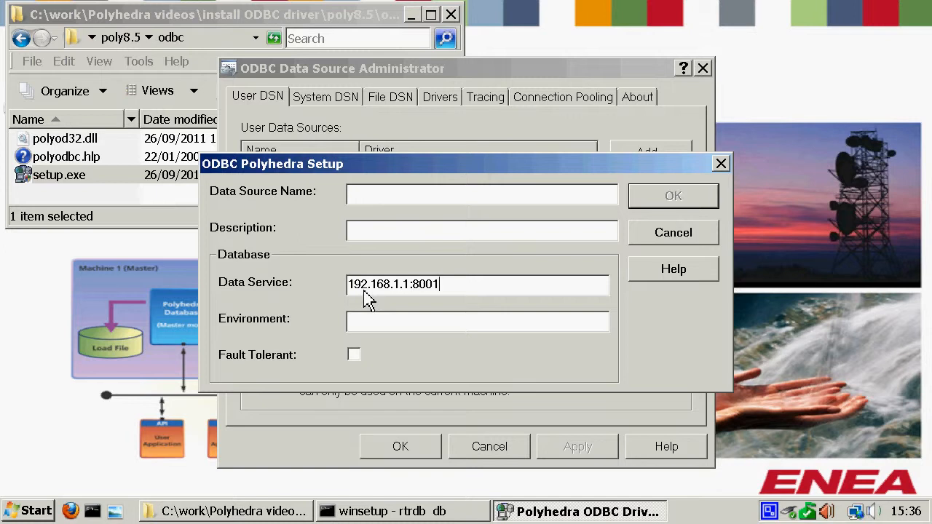
click(375, 211)
text(remote)
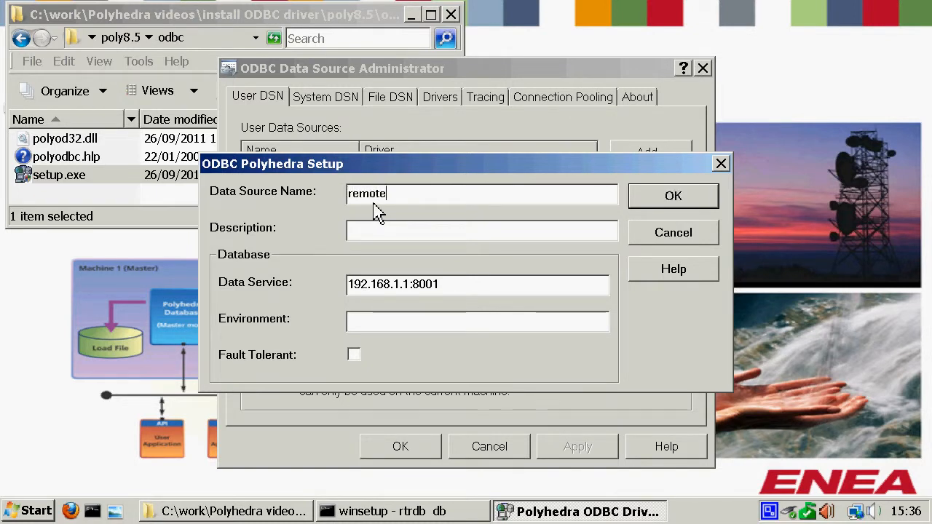
click(691, 196)
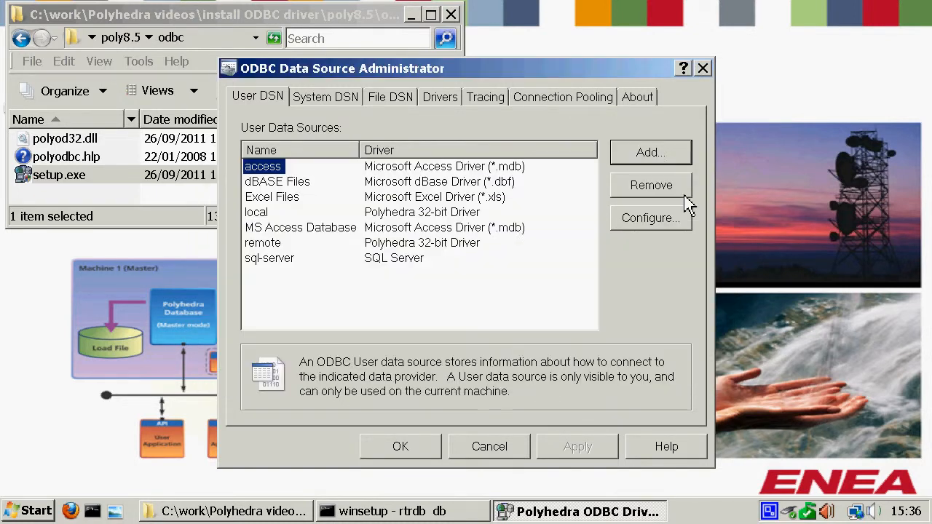
Set up another Polyhedra 32-bit Driver data source named FT with data service 192.168.1.1:8001,192.168.1.2:8001
click(649, 155)
drag(690, 221, 691, 304)
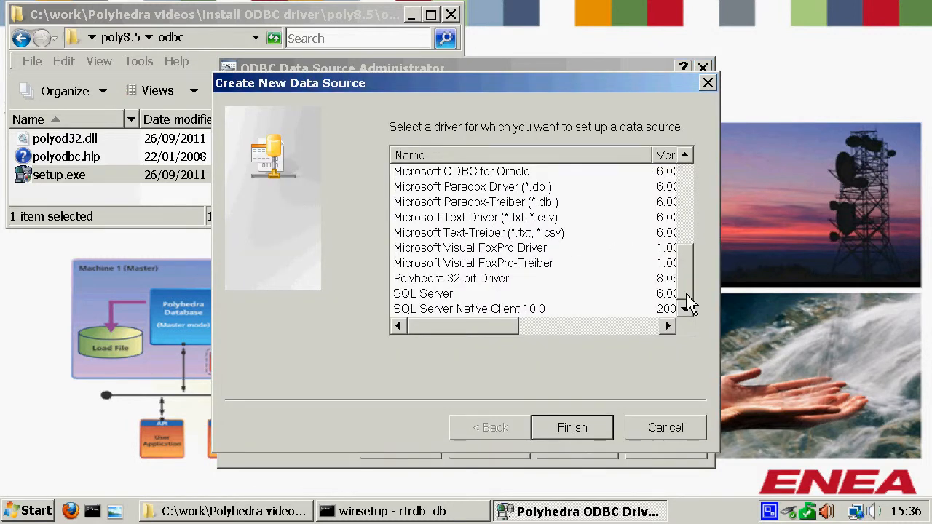
click(431, 280)
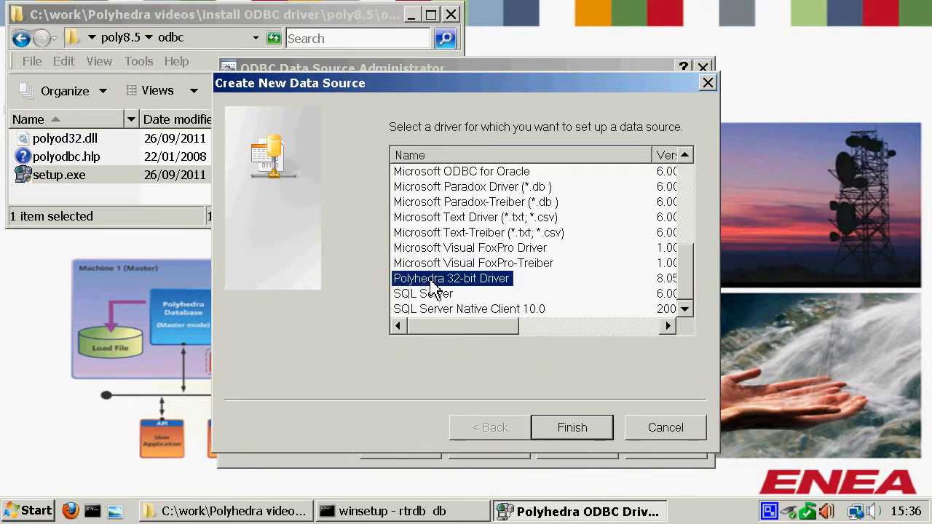
click(583, 437)
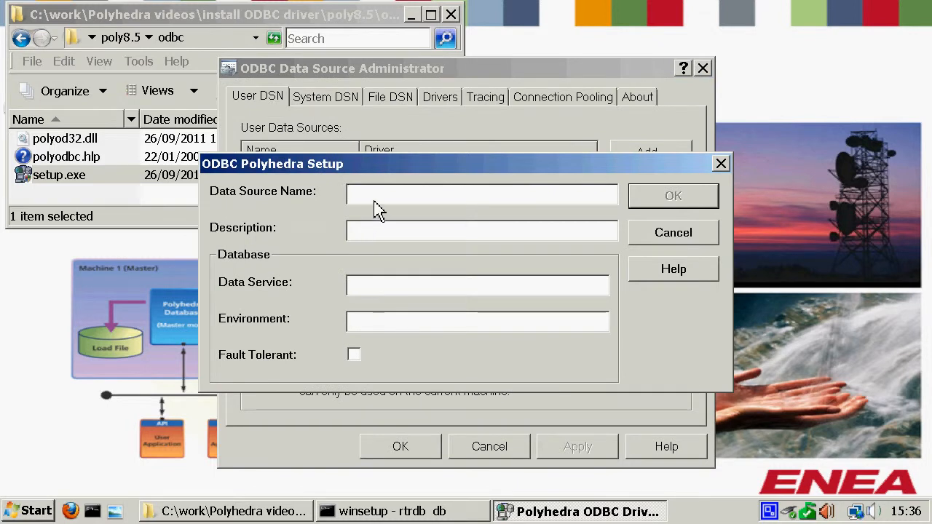
text(FT)
click(372, 290)
text(192.168.1.1:8001,)
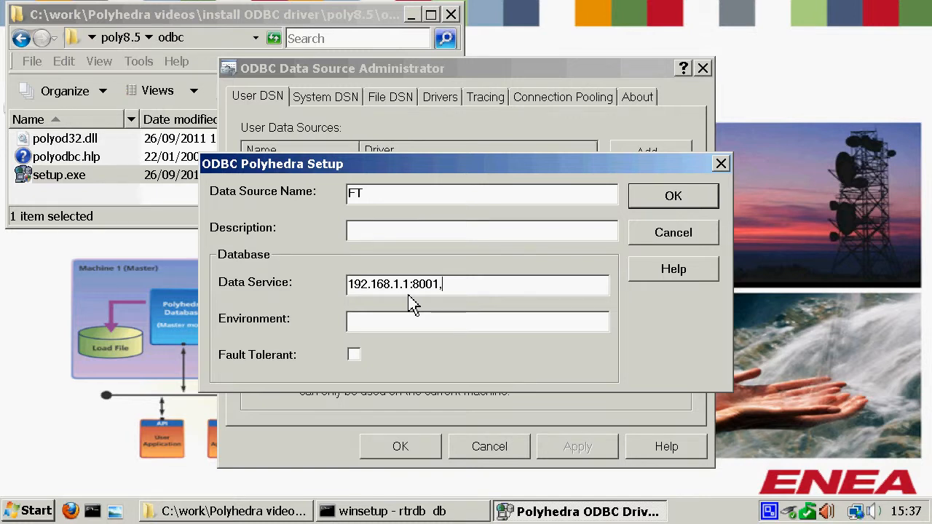
click(410, 296)
text(192.168.1.1)
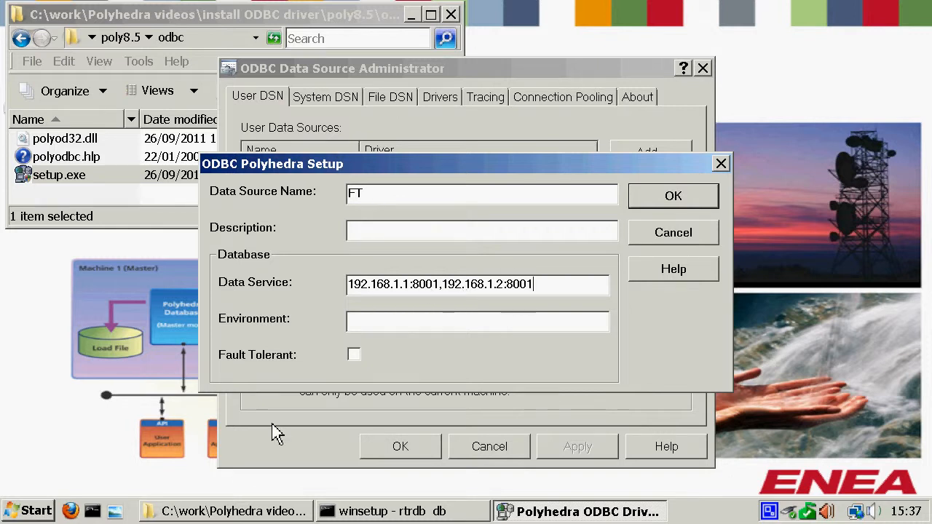
Save the FT data source as fault tolerant and complete the Polyhedra ODBC driver setup
click(357, 357)
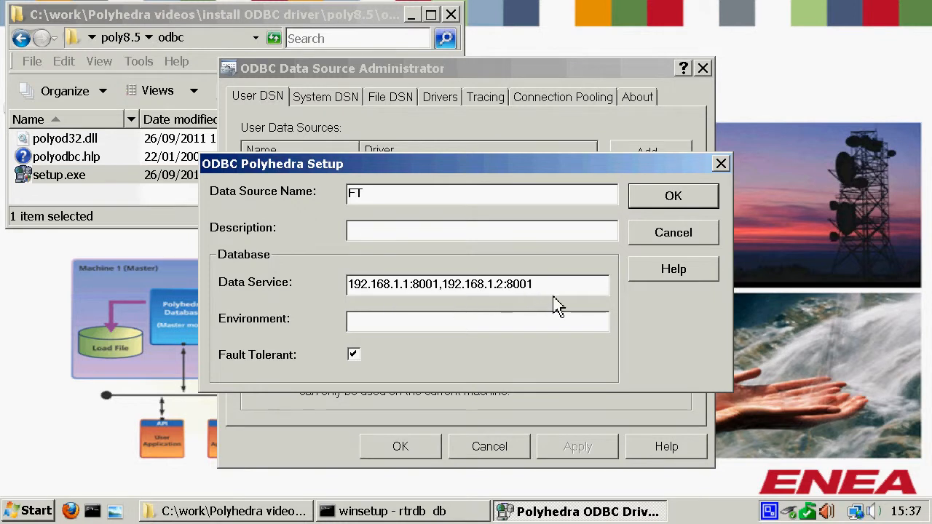
click(671, 198)
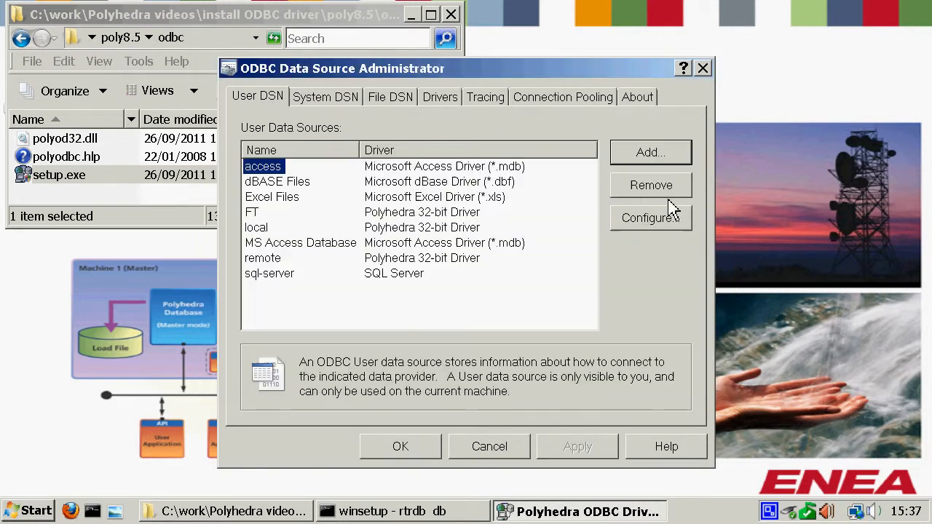
click(410, 449)
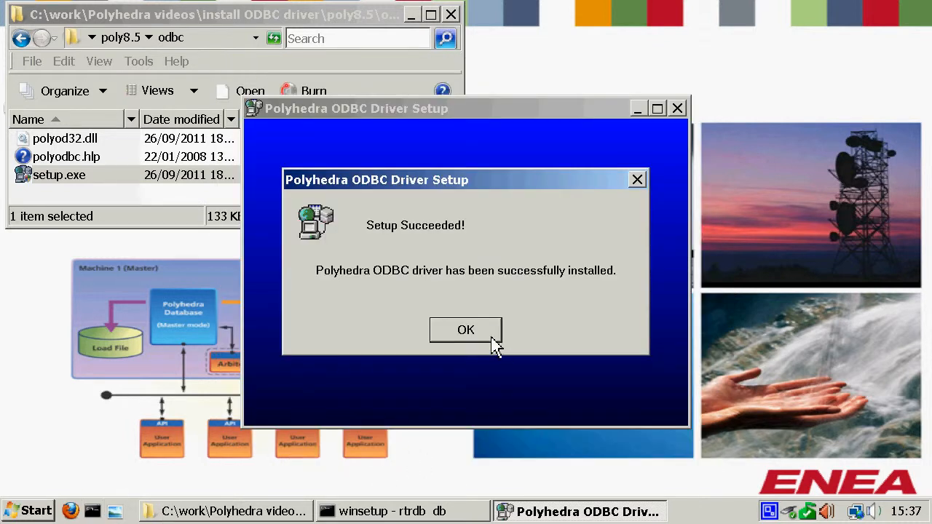
click(466, 330)
Open Microsoft Office Excel 2003 and close its Getting Started pane
click(30, 514)
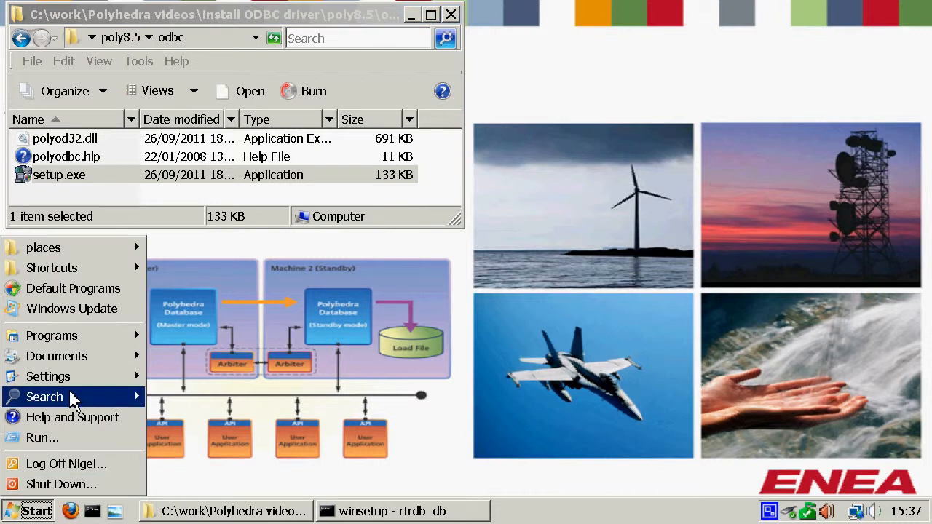
mouse_move(80, 339)
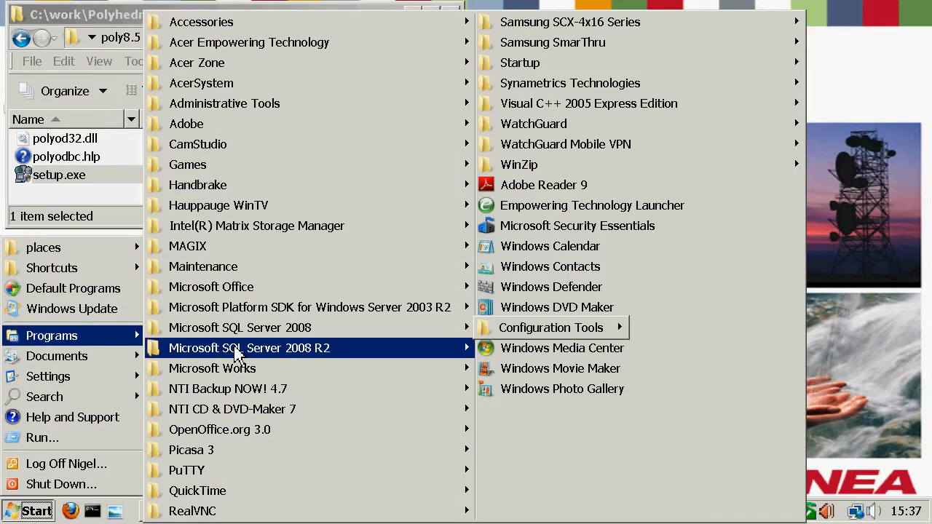
mouse_move(238, 291)
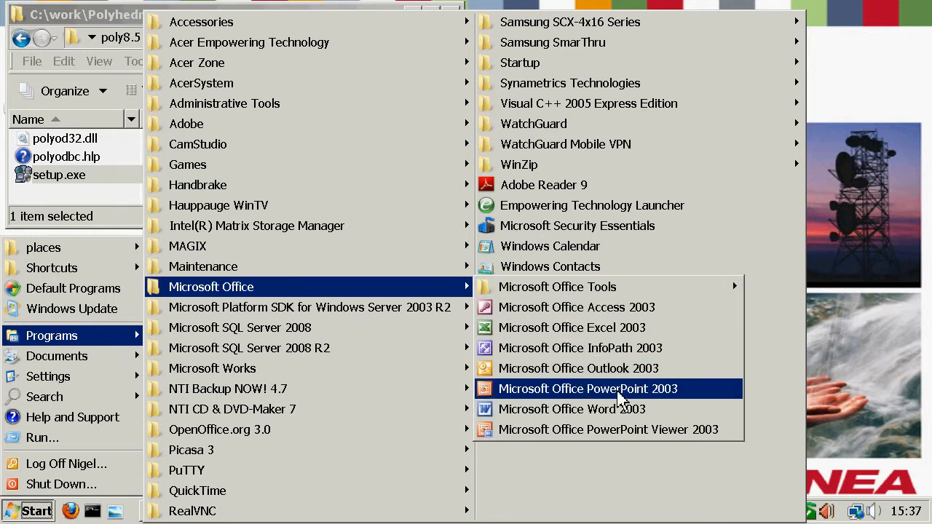
click(583, 329)
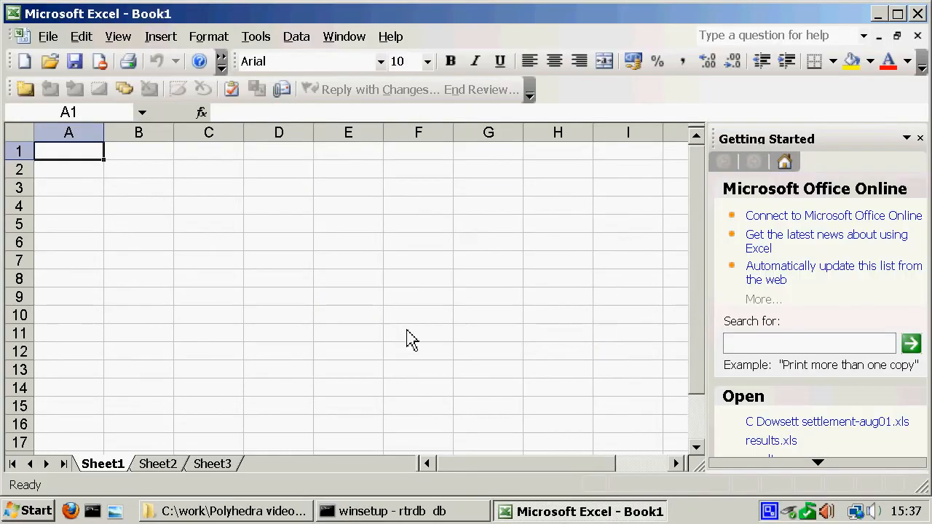
click(920, 138)
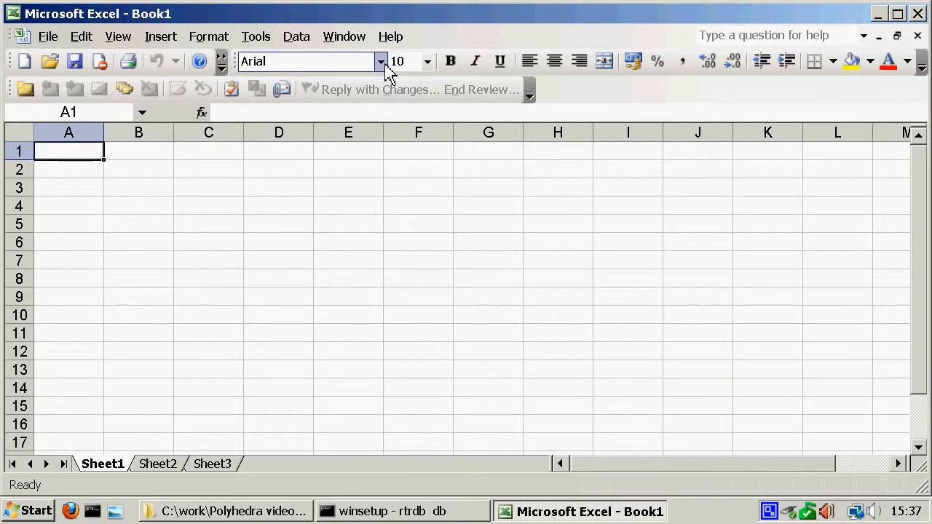
Start a new database query in the workbook and connect to the local data source using service 8001 without user credentials
click(297, 38)
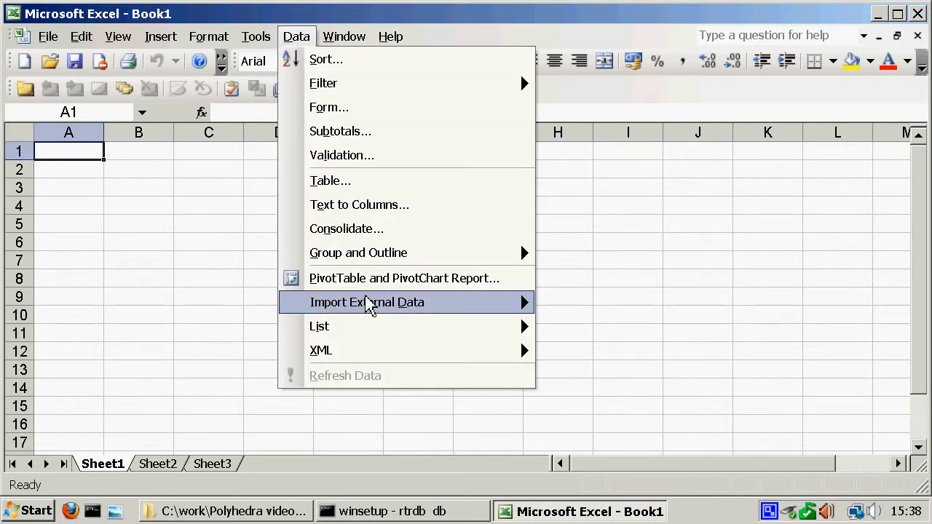
mouse_move(386, 306)
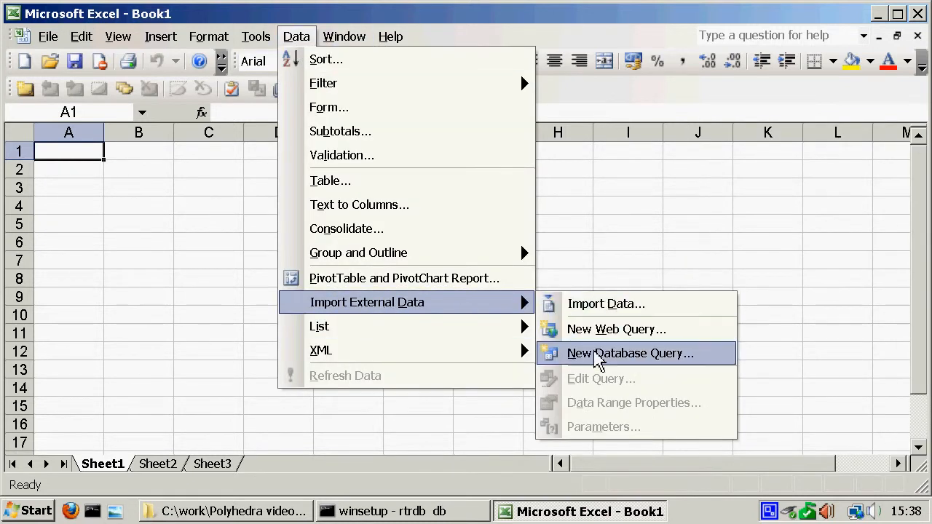
click(597, 355)
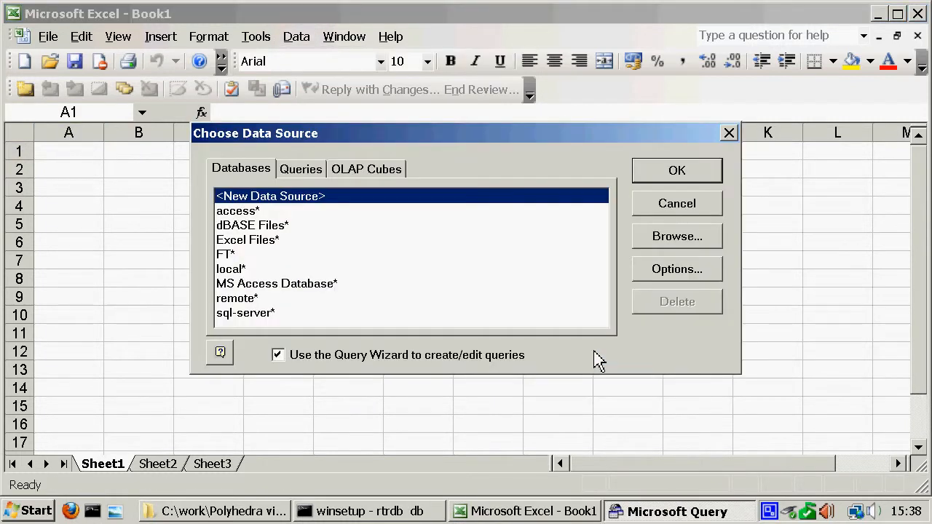
click(246, 272)
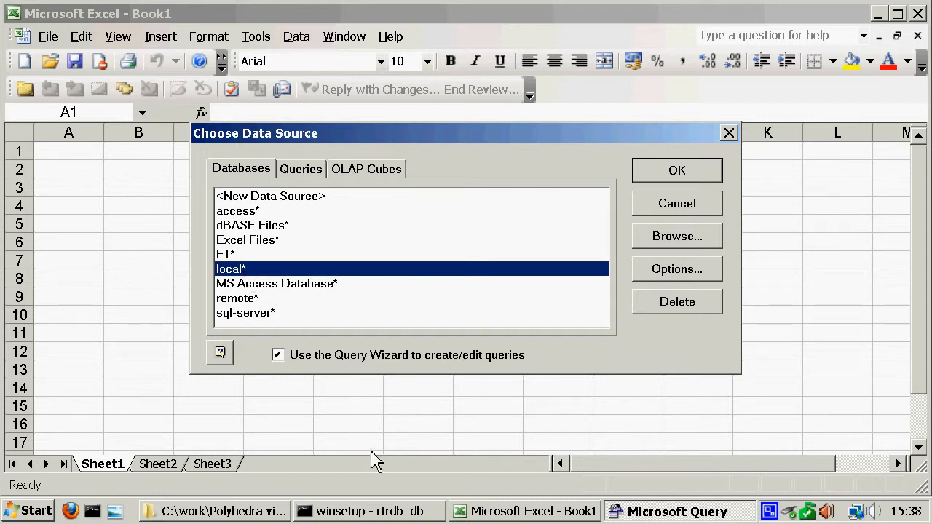
click(406, 512)
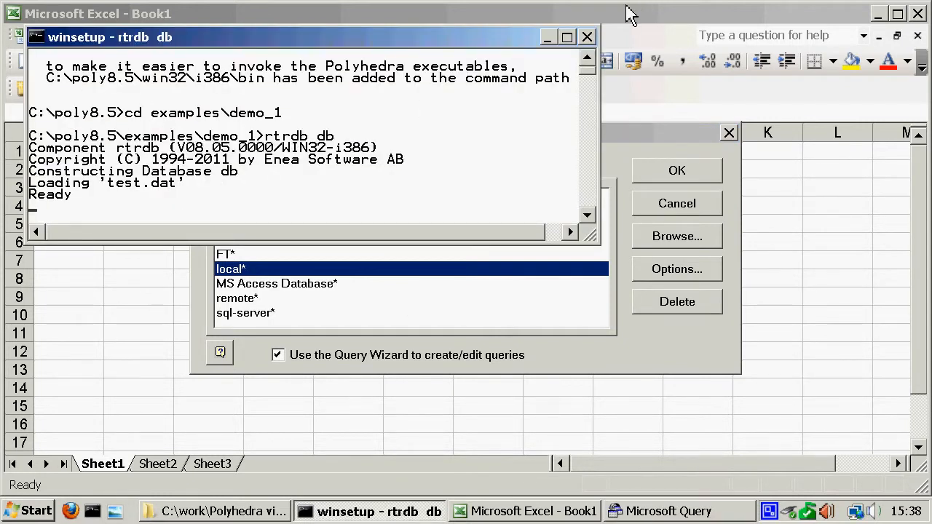
click(551, 38)
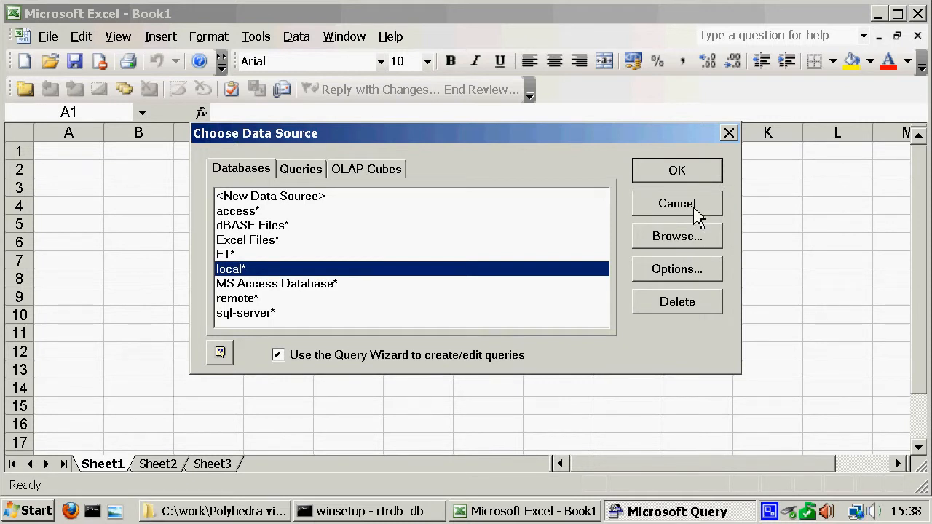
click(689, 184)
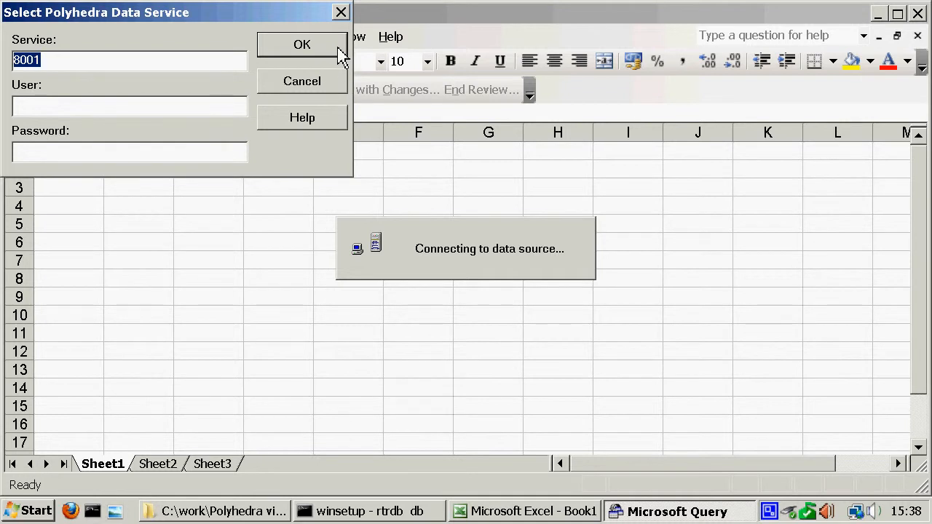
click(302, 45)
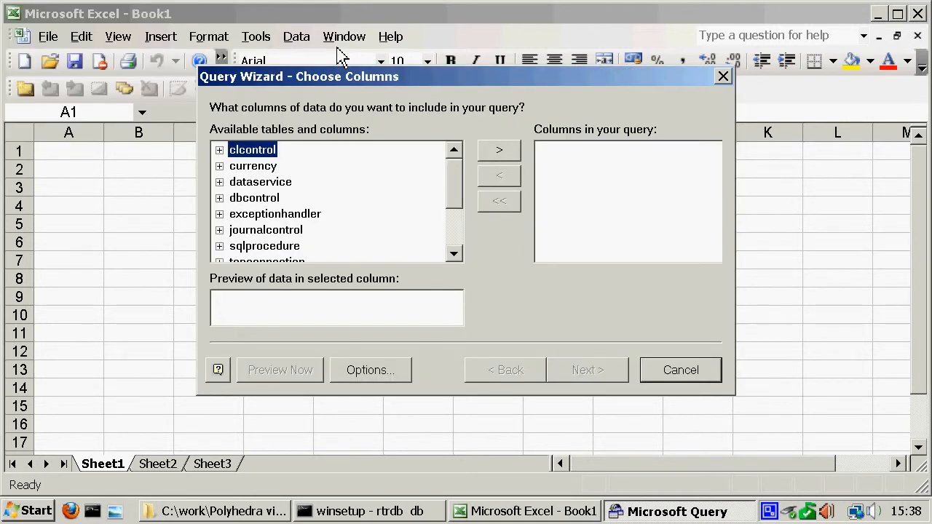
Include the code, country, name and usdollar columns of the currency table in the query
click(220, 167)
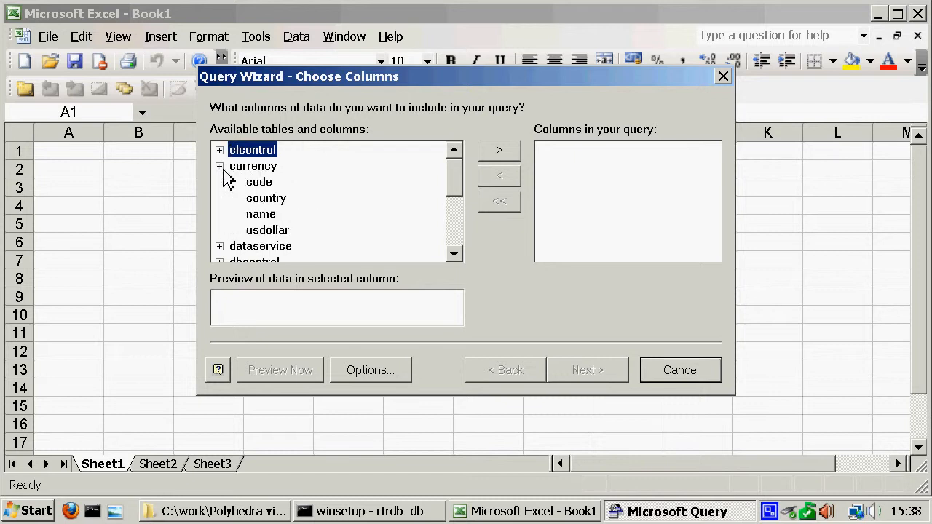
double_click(268, 182)
double_click(274, 183)
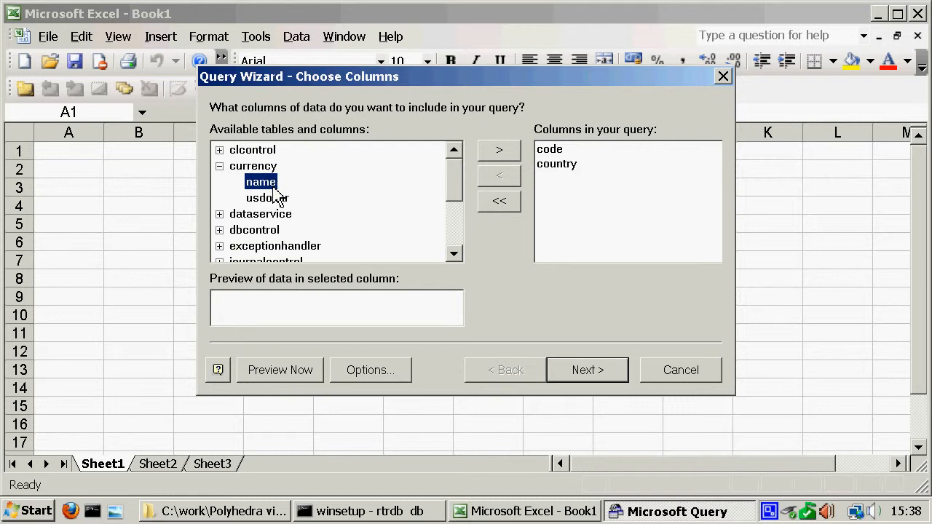
double_click(274, 188)
double_click(274, 188)
click(598, 377)
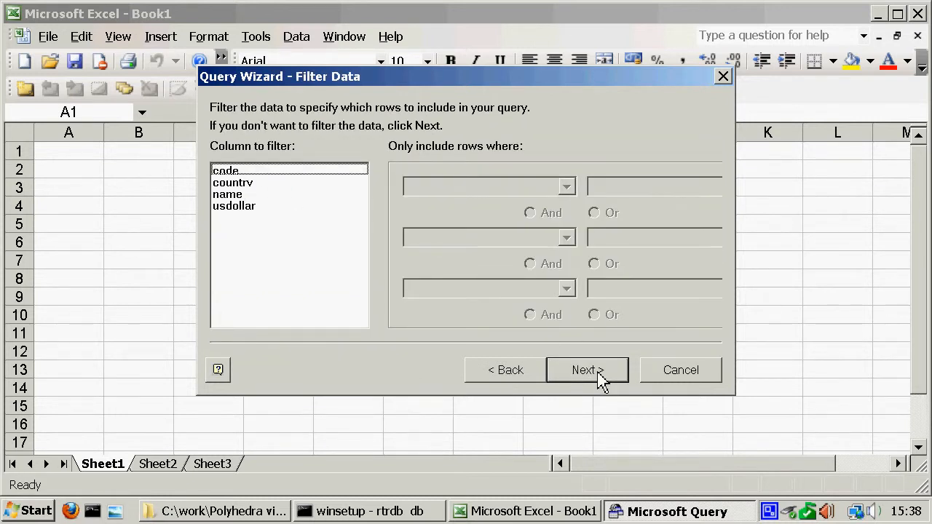
Finish the query without filtering or sorting and return its data to cell A1 of the existing worksheet through service 8001
click(598, 378)
click(598, 377)
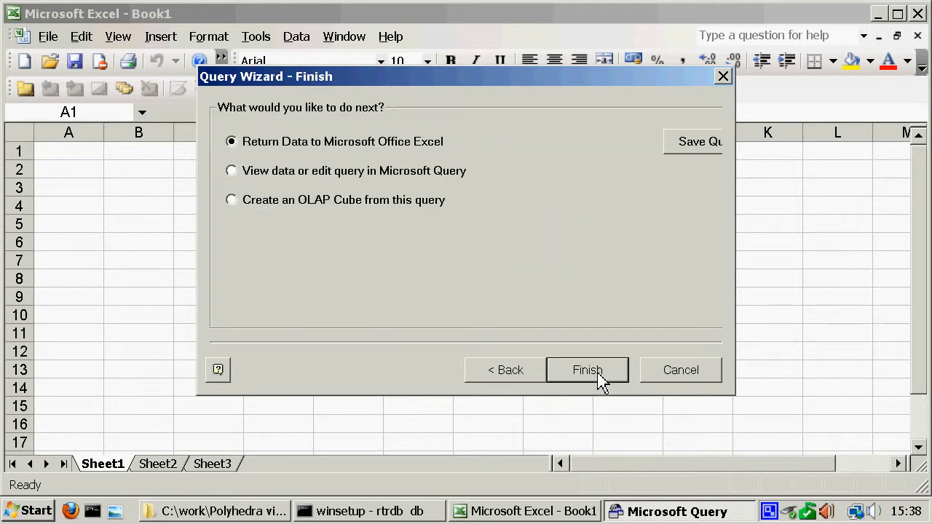
click(599, 377)
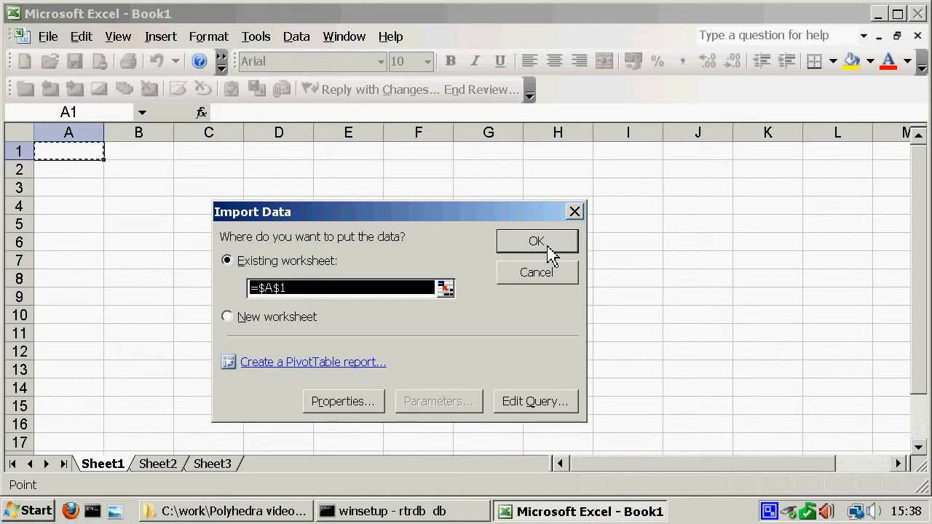
click(547, 245)
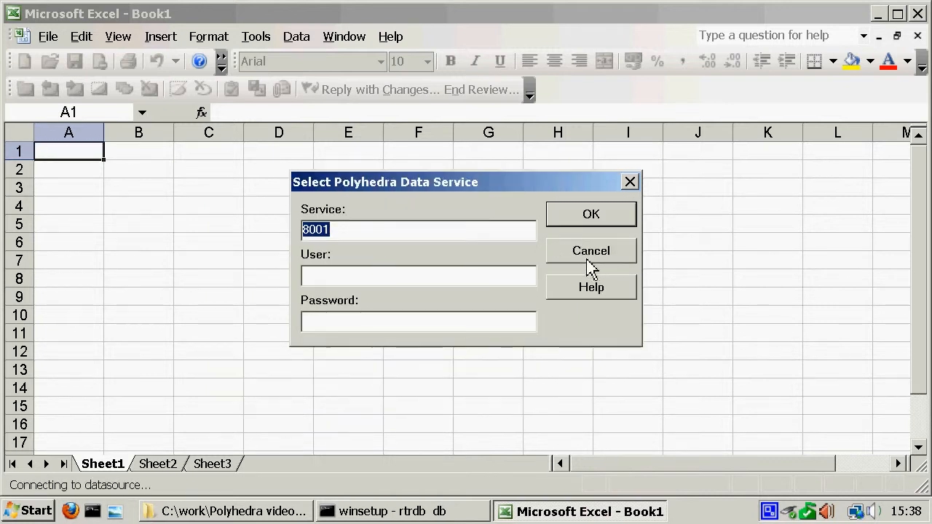
click(597, 218)
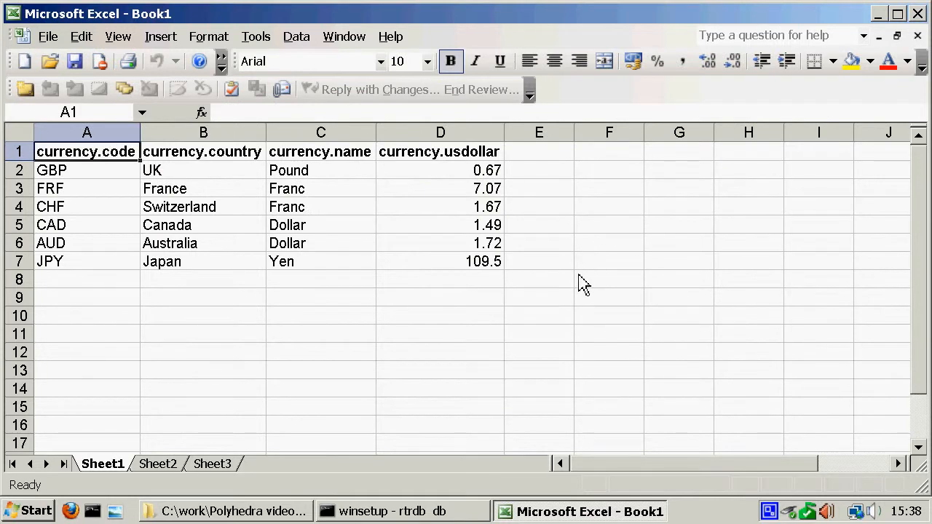